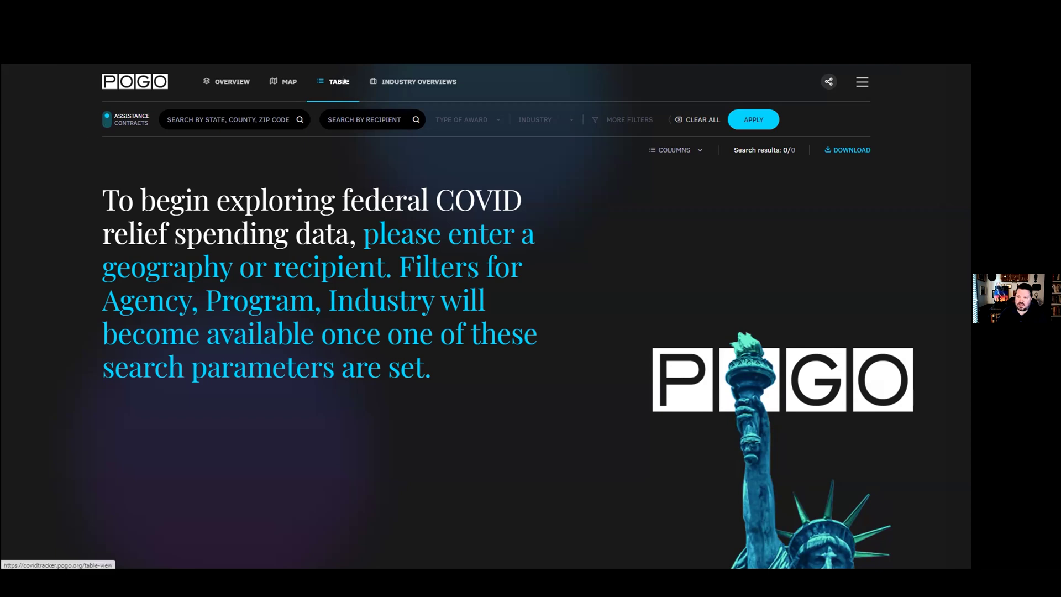
# Step: Search the assistance awards for recipient ACME in the state of Illinois
pyautogui.click(108, 118)
pyautogui.click(108, 119)
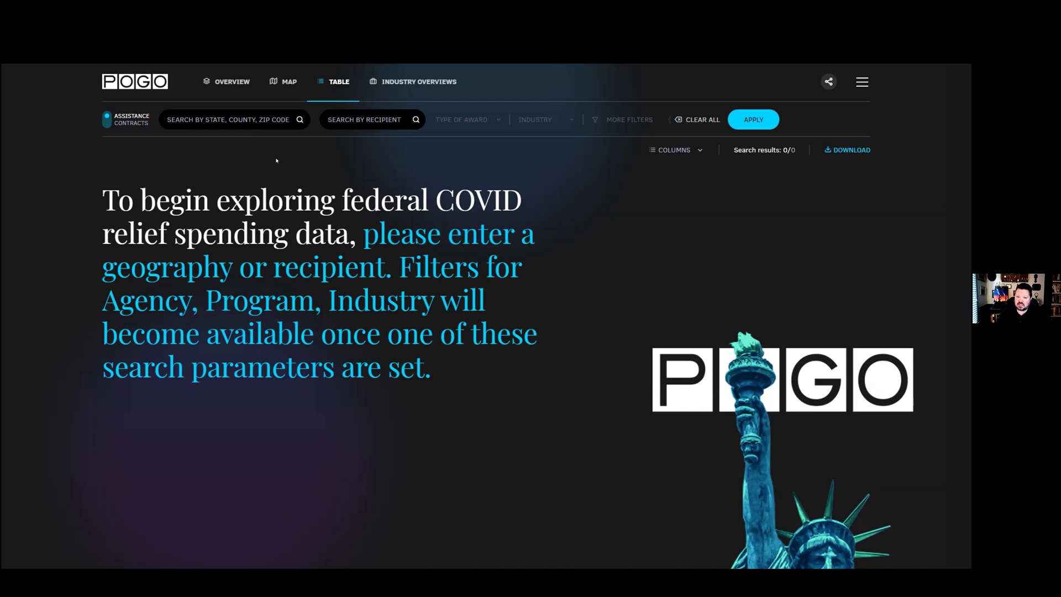
pyautogui.write('ILL')
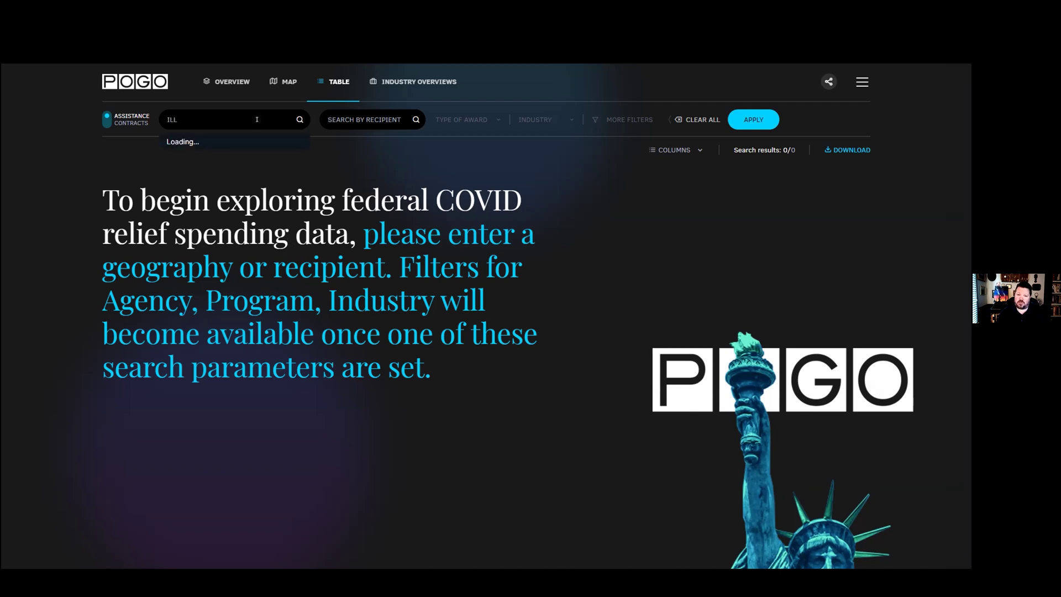
pyautogui.press('Return')
pyautogui.write('ACME')
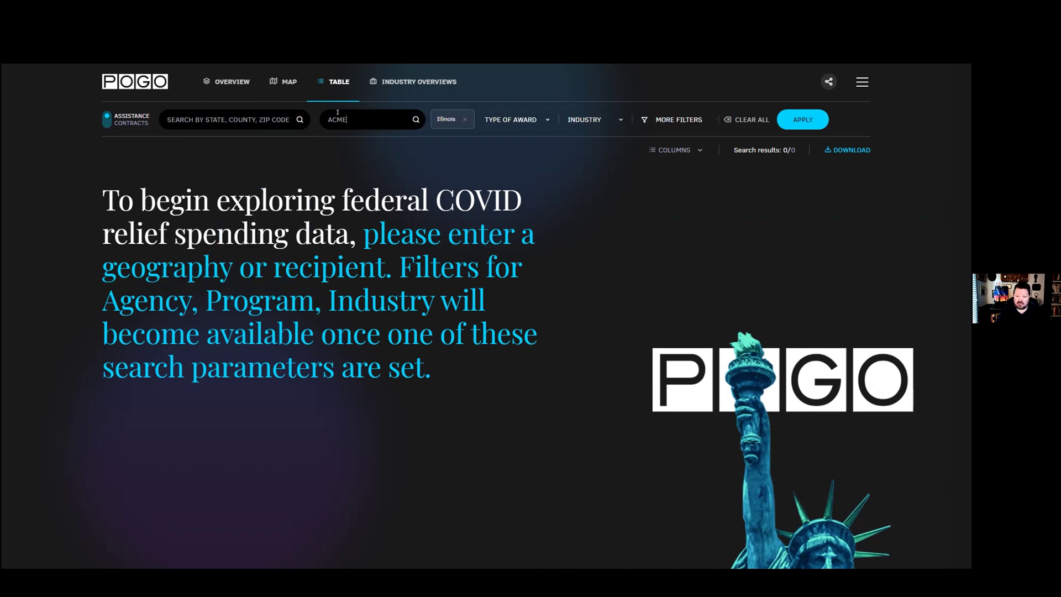
pyautogui.click(802, 120)
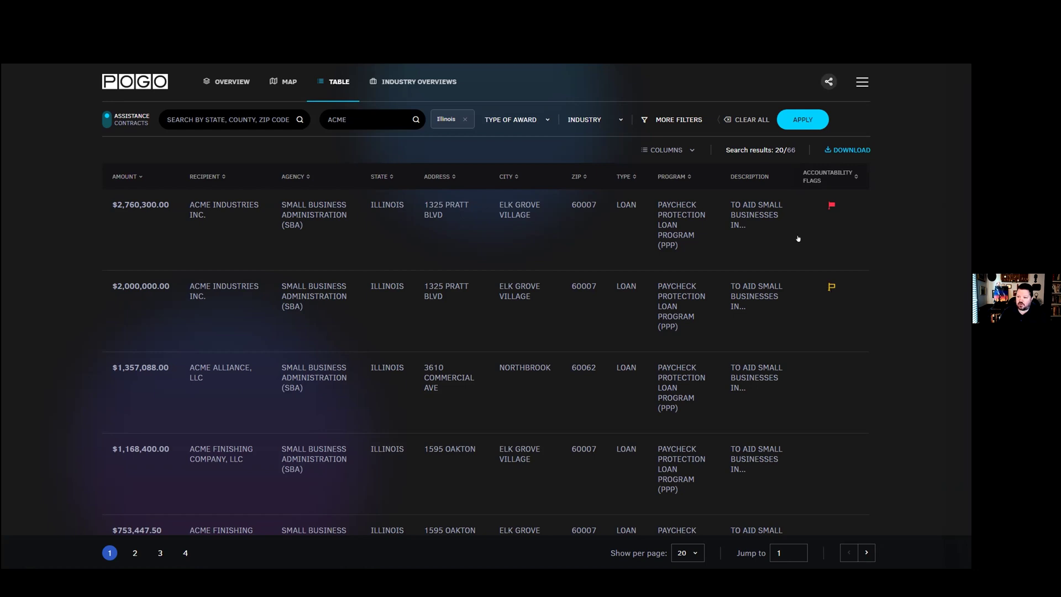
# Step: Review the available table columns, then view the second page of results and return to the first
pyautogui.click(670, 152)
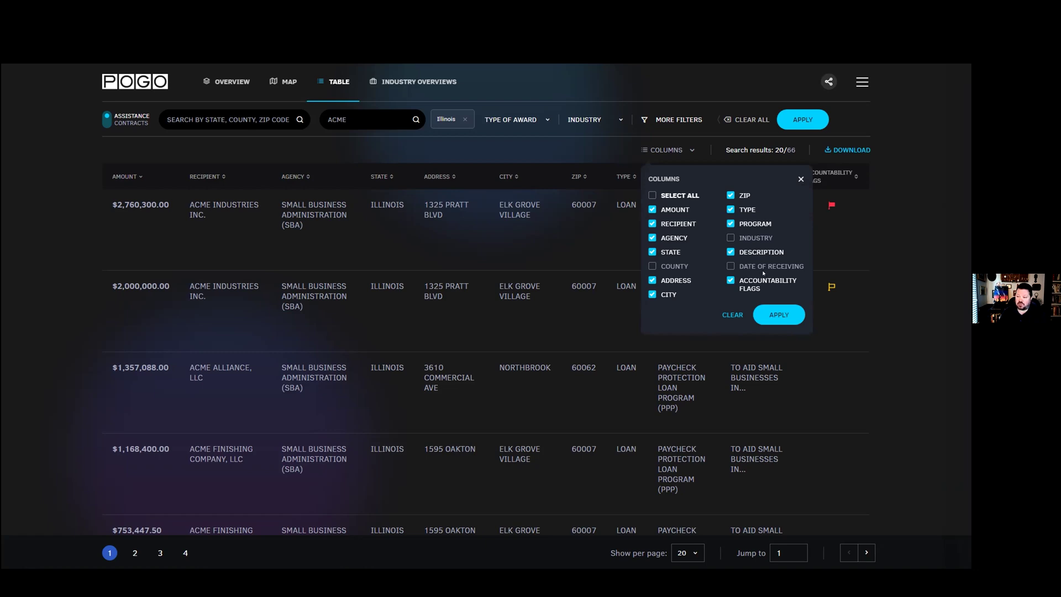
pyautogui.click(799, 177)
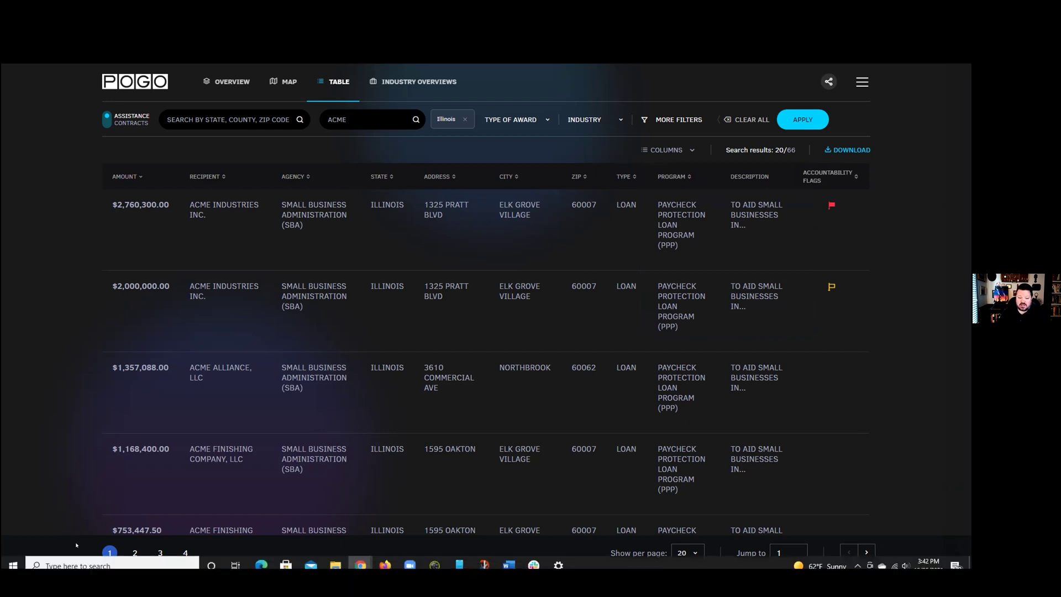
pyautogui.click(135, 551)
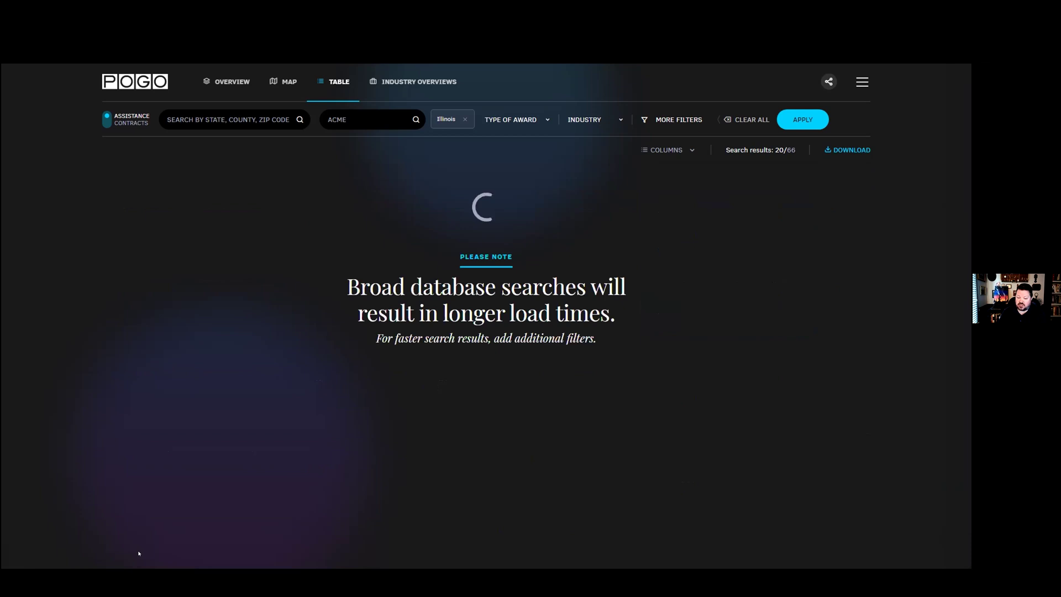
pyautogui.click(105, 551)
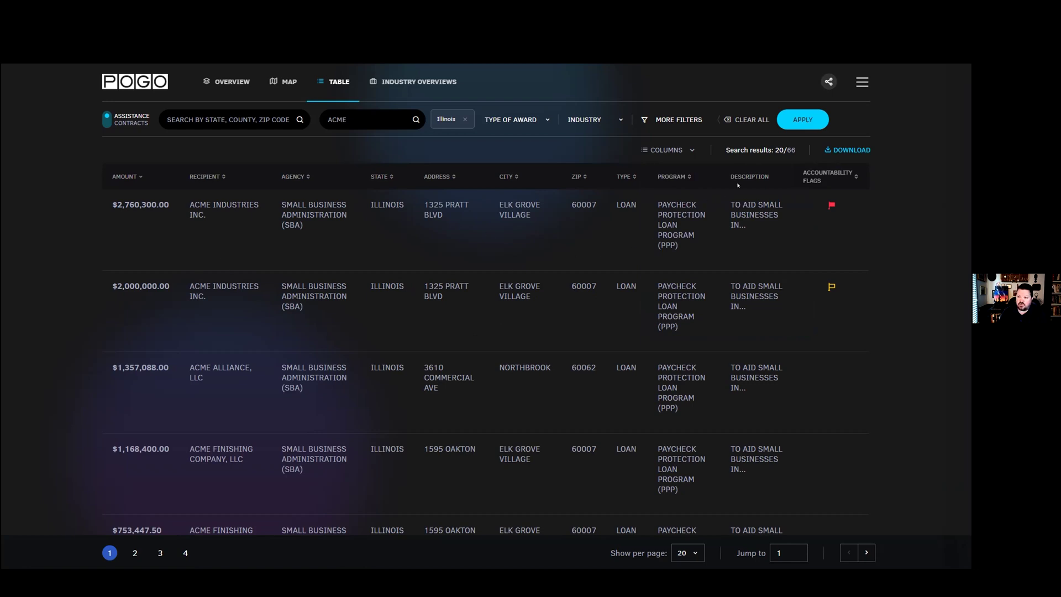
# Step: Examine the full record of the $2,760,300.00 ACME Industries loan, from recipient and accountability flags through PPP loan data and details, and close it
pyautogui.click(708, 225)
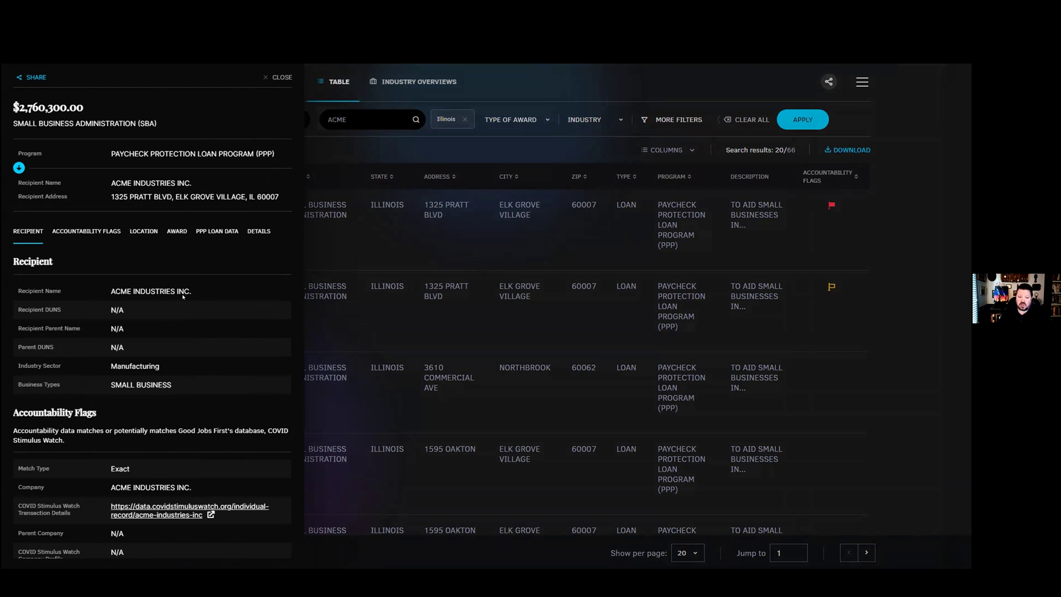
pyautogui.scroll(-1, 164, 313)
pyautogui.scroll(1, 164, 313)
pyautogui.scroll(-1, 172, 392)
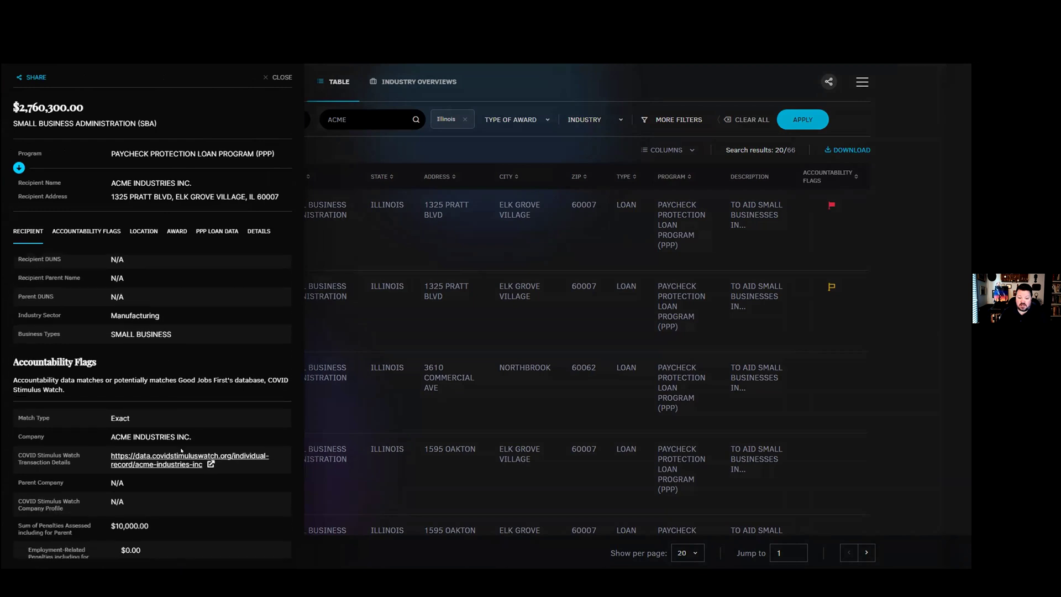
pyautogui.scroll(-1, 182, 459)
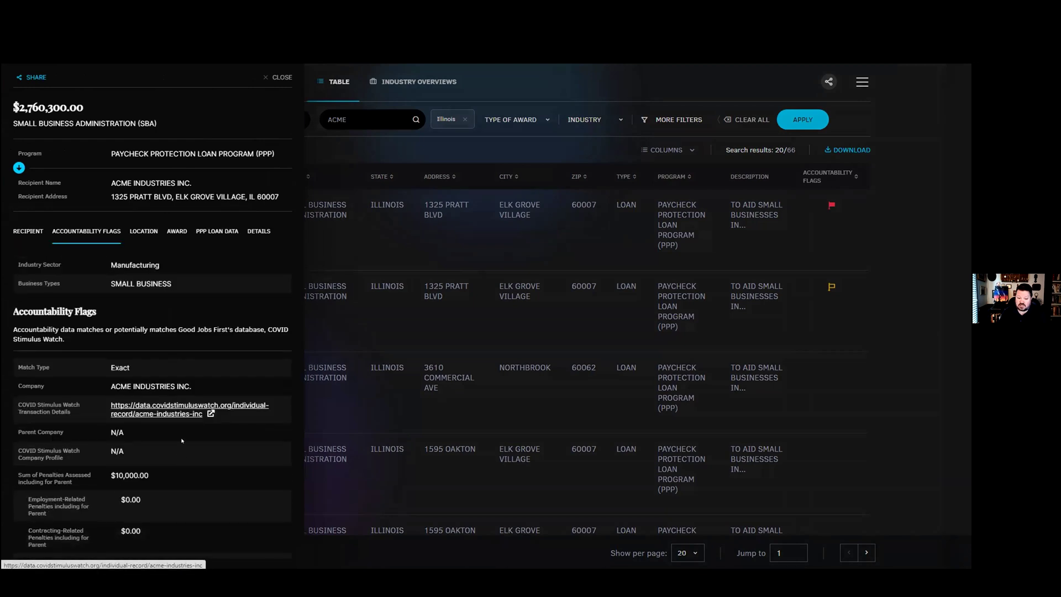
pyautogui.scroll(-2, 183, 417)
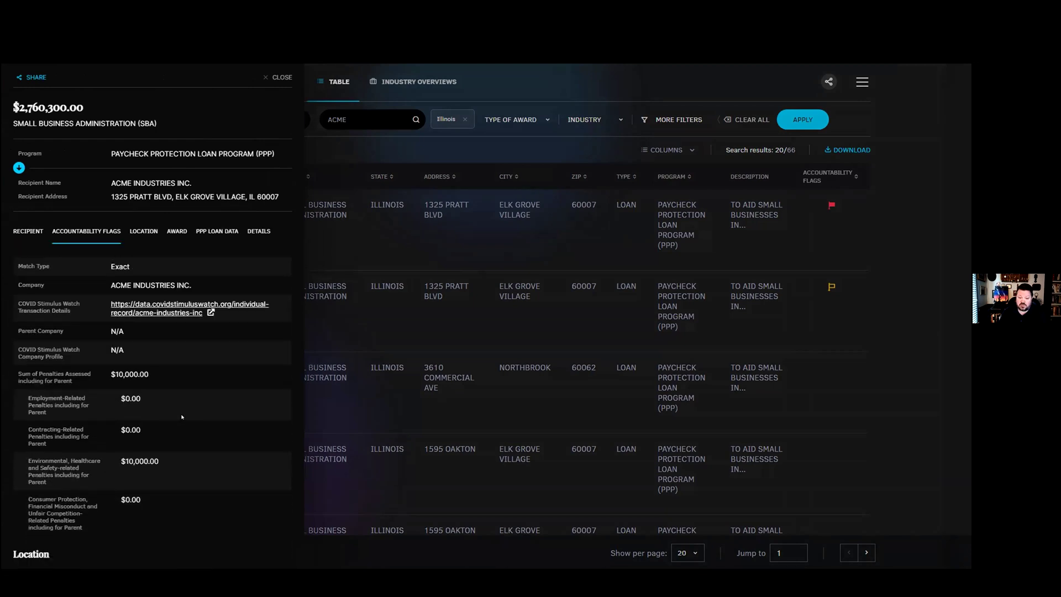
pyautogui.scroll(-2, 182, 416)
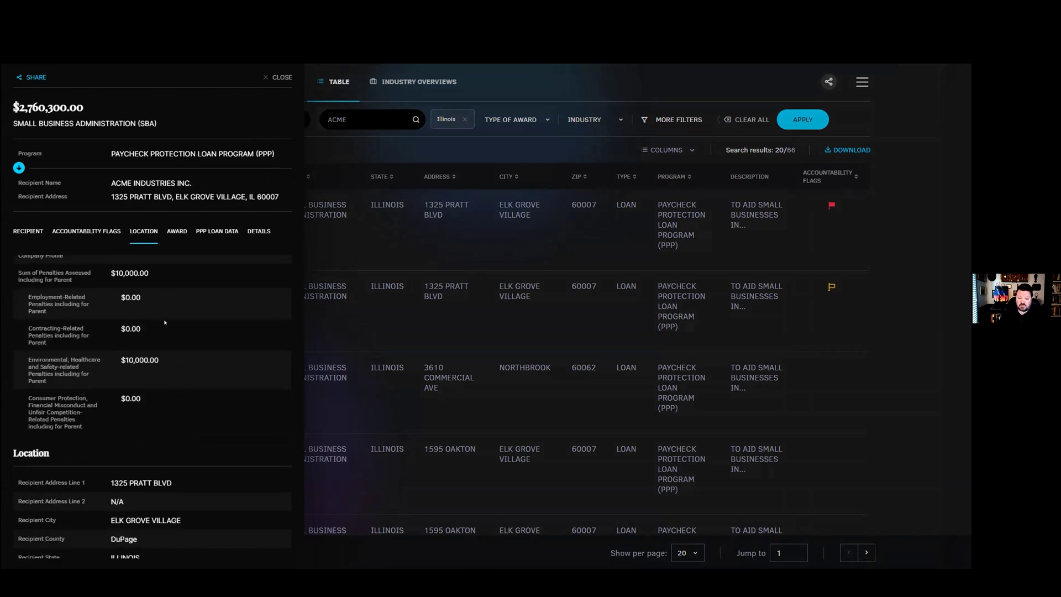
pyautogui.scroll(-2, 157, 418)
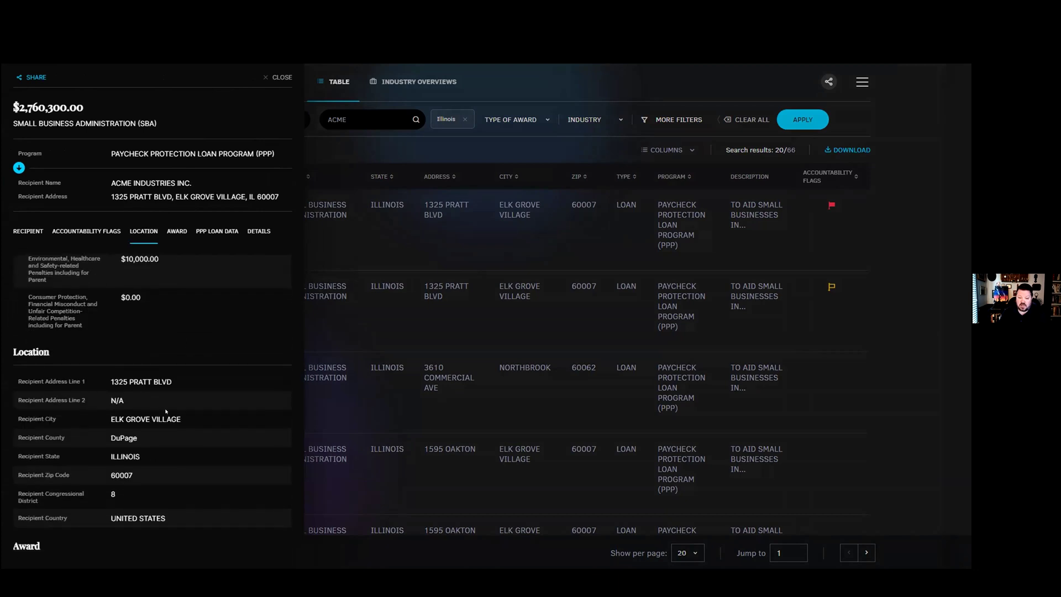
pyautogui.scroll(-2, 158, 473)
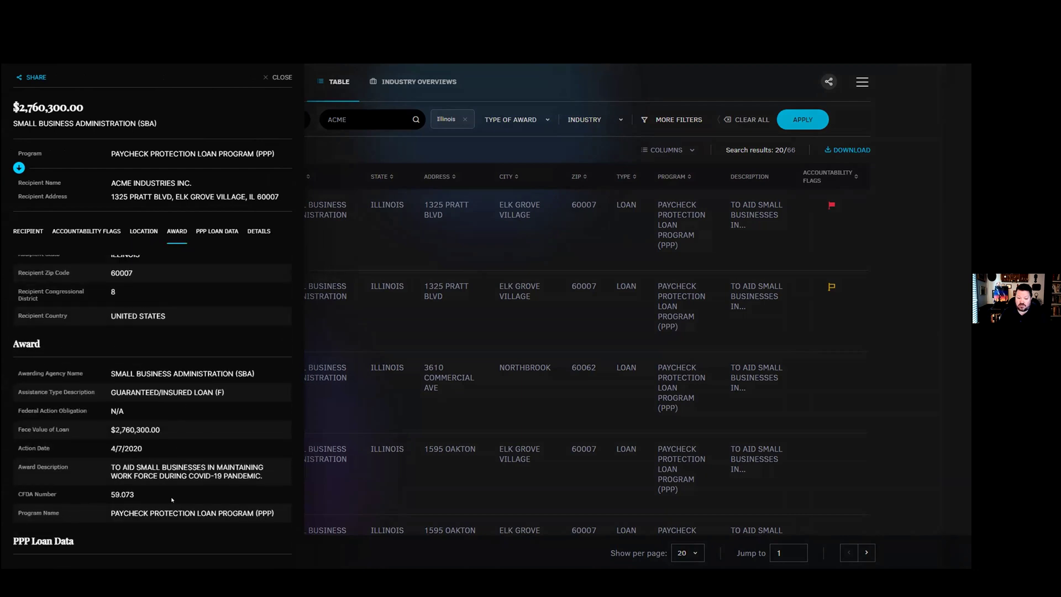
pyautogui.scroll(-5, 172, 499)
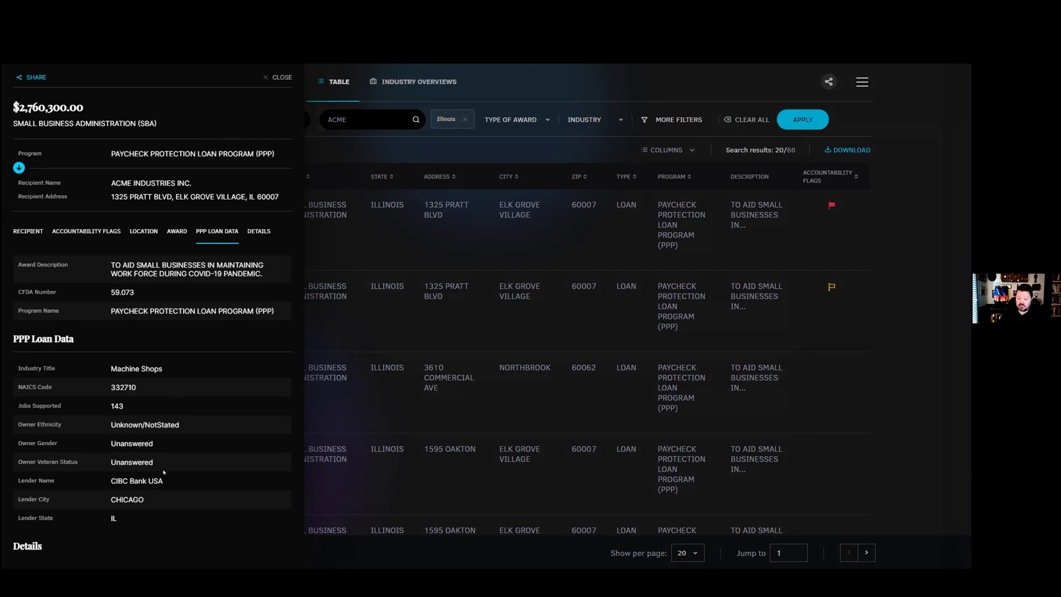
pyautogui.scroll(-3, 174, 466)
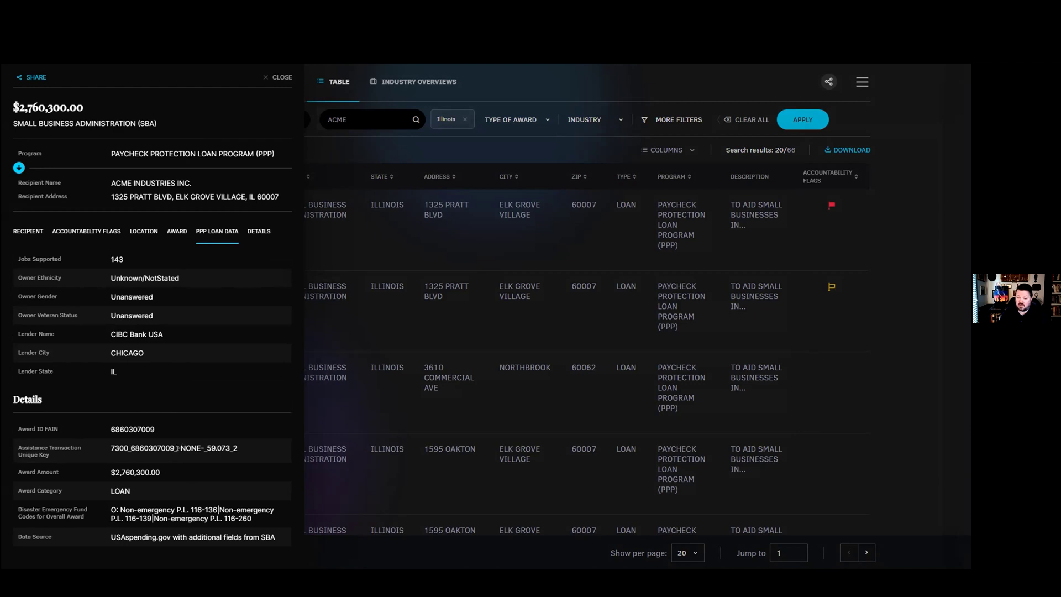
pyautogui.scroll(5, 180, 449)
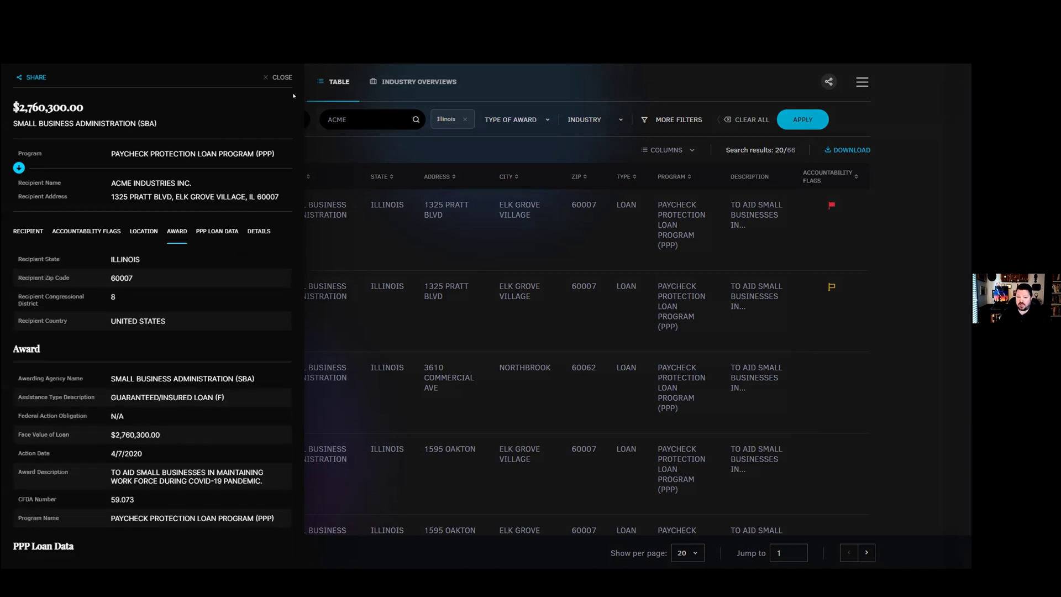
pyautogui.click(286, 77)
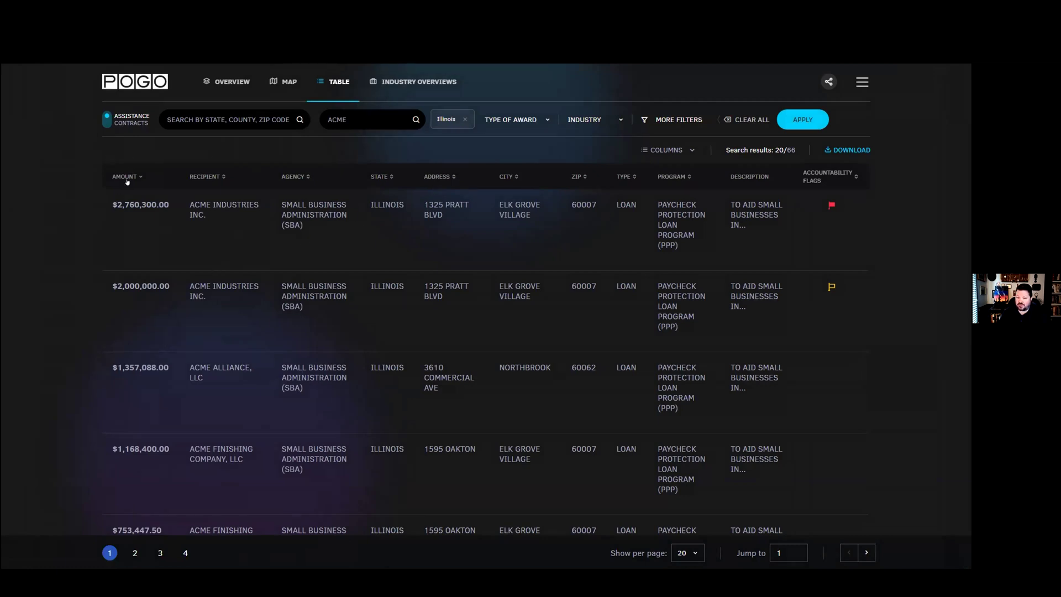
# Step: Sort the results by address from A to Z and review the transaction download summary without downloading
pyautogui.click(447, 179)
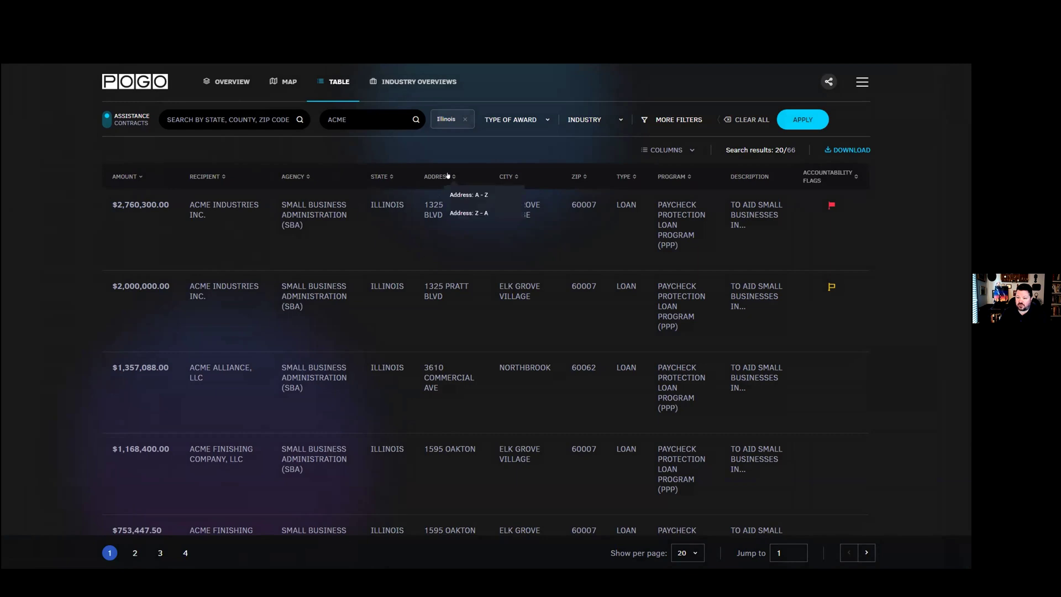
pyautogui.click(458, 198)
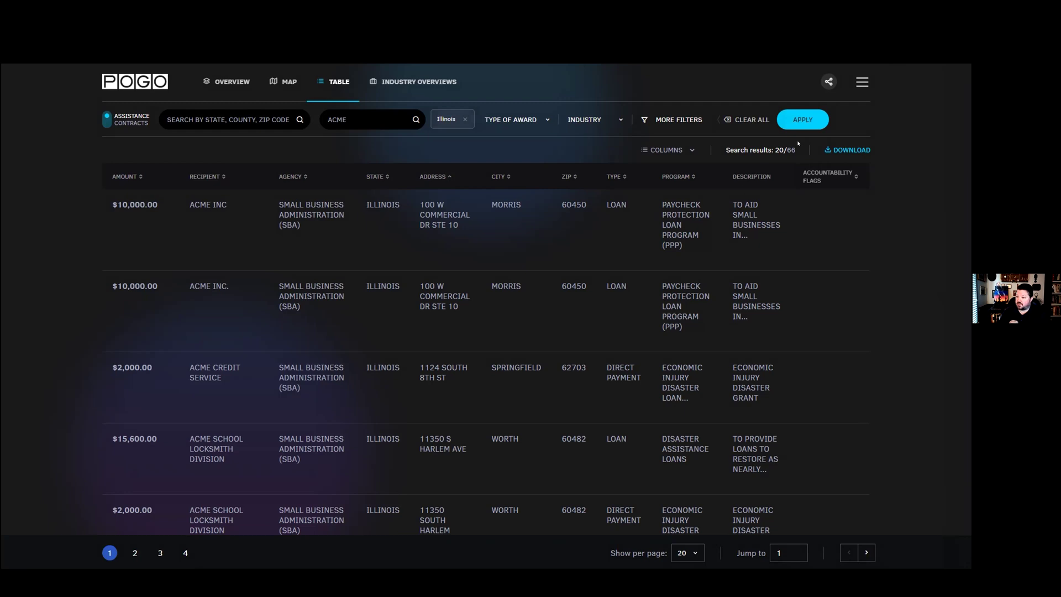
pyautogui.click(826, 150)
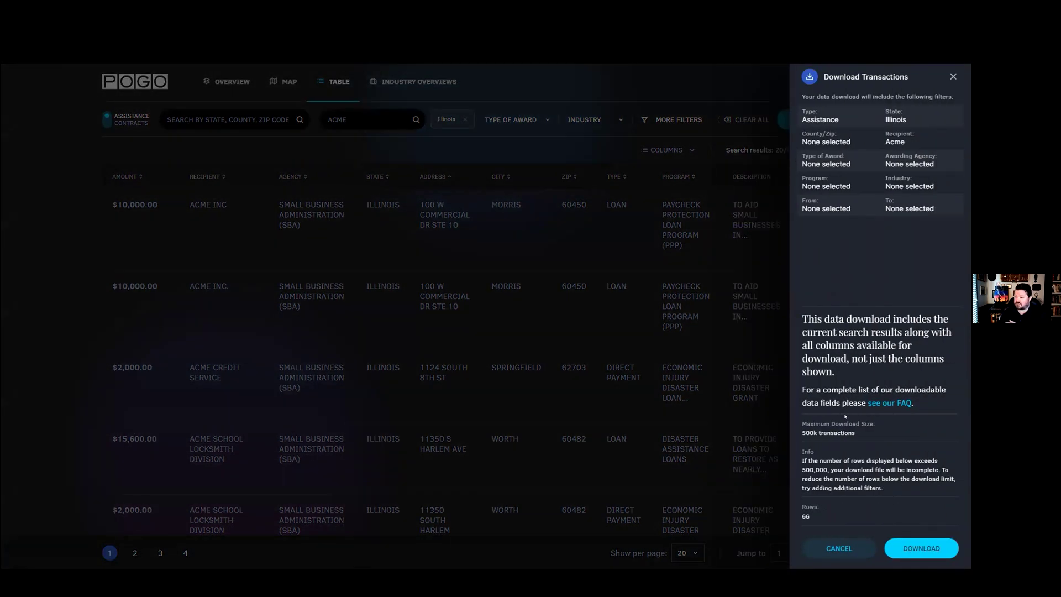
pyautogui.click(951, 75)
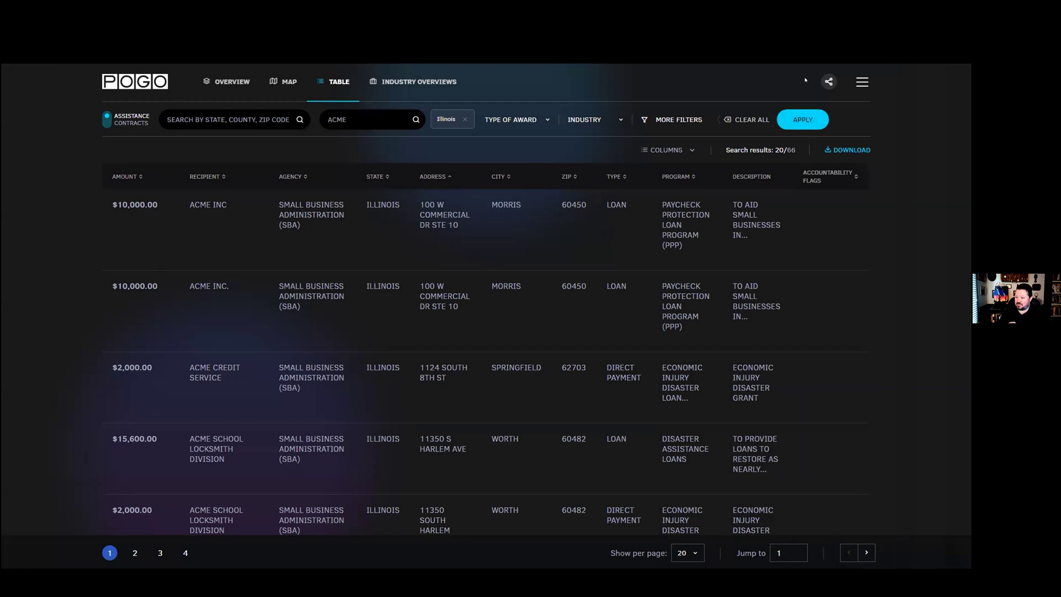
# Step: Check the sharing options for the results and copy a share link to the first ACME INC record
pyautogui.click(825, 82)
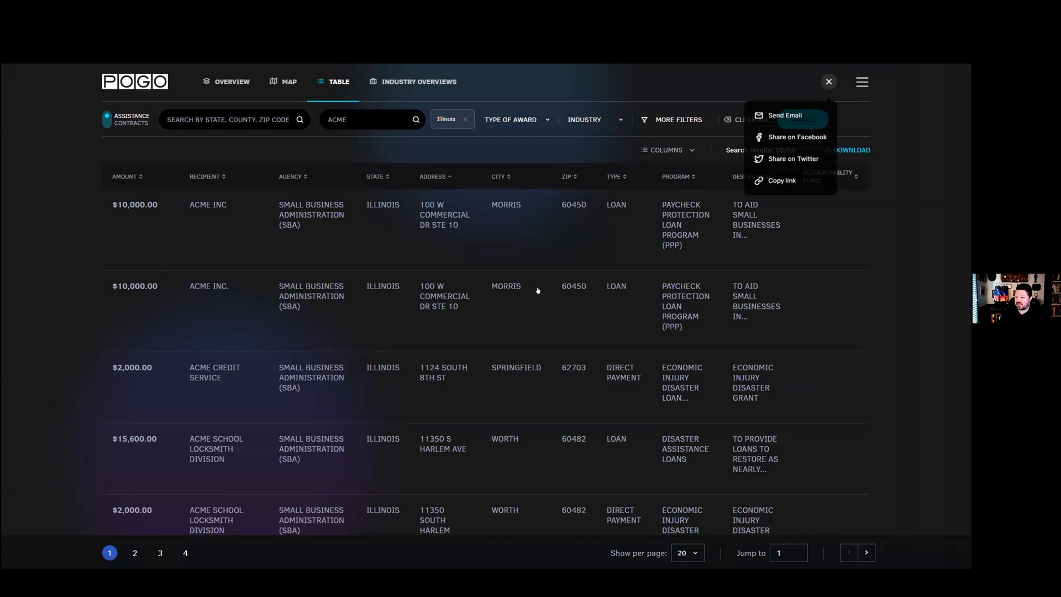
pyautogui.click(548, 242)
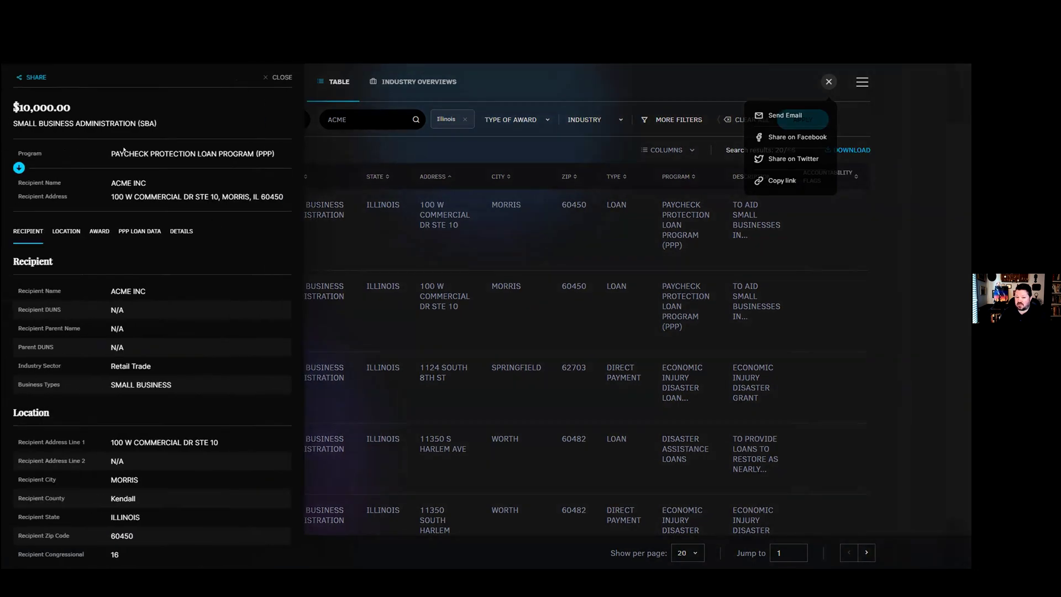
pyautogui.click(21, 77)
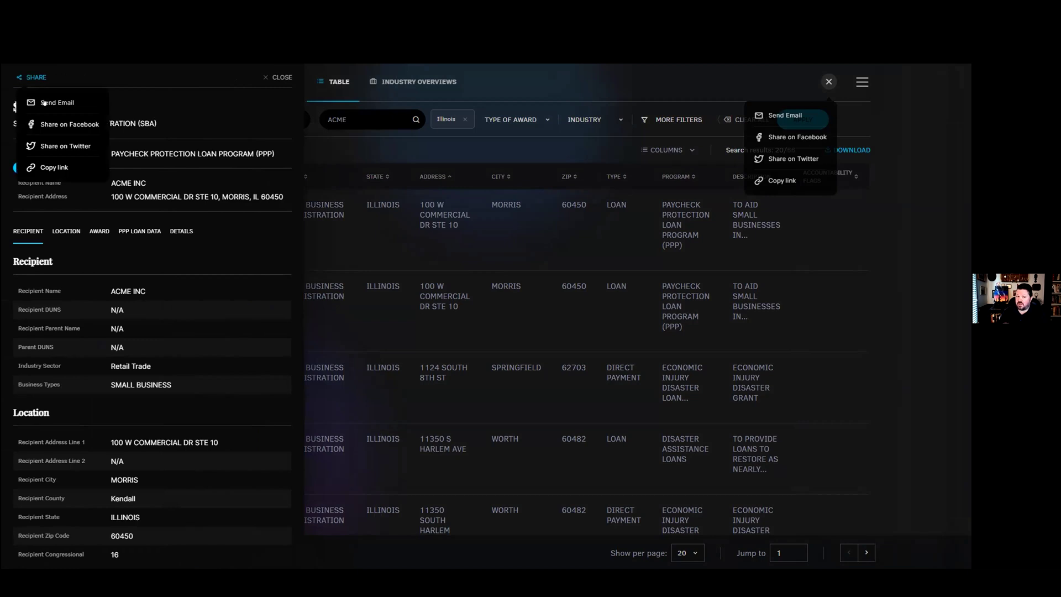
pyautogui.click(56, 173)
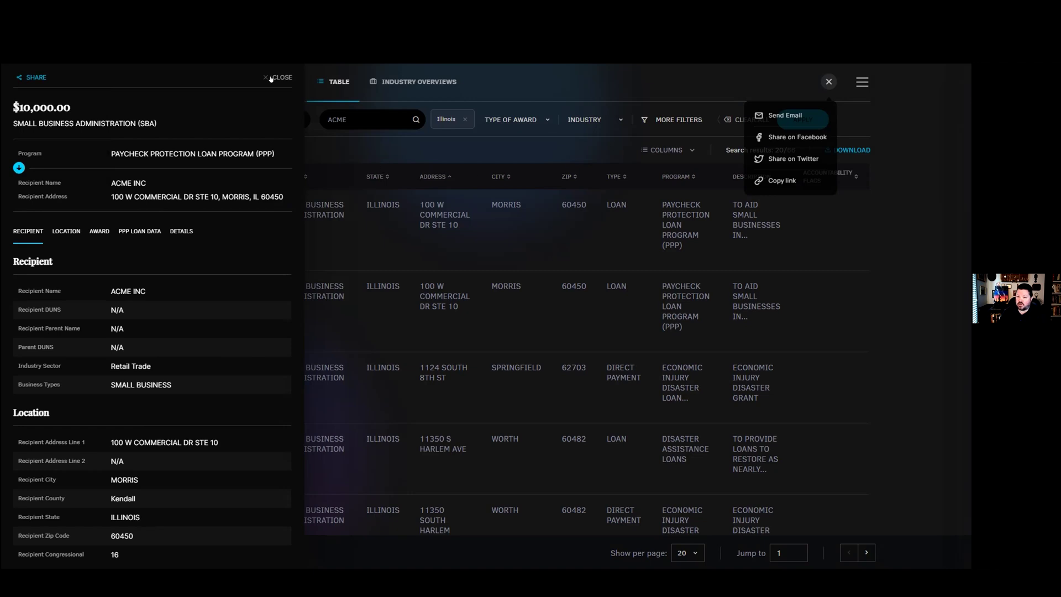
pyautogui.click(270, 78)
pyautogui.click(825, 82)
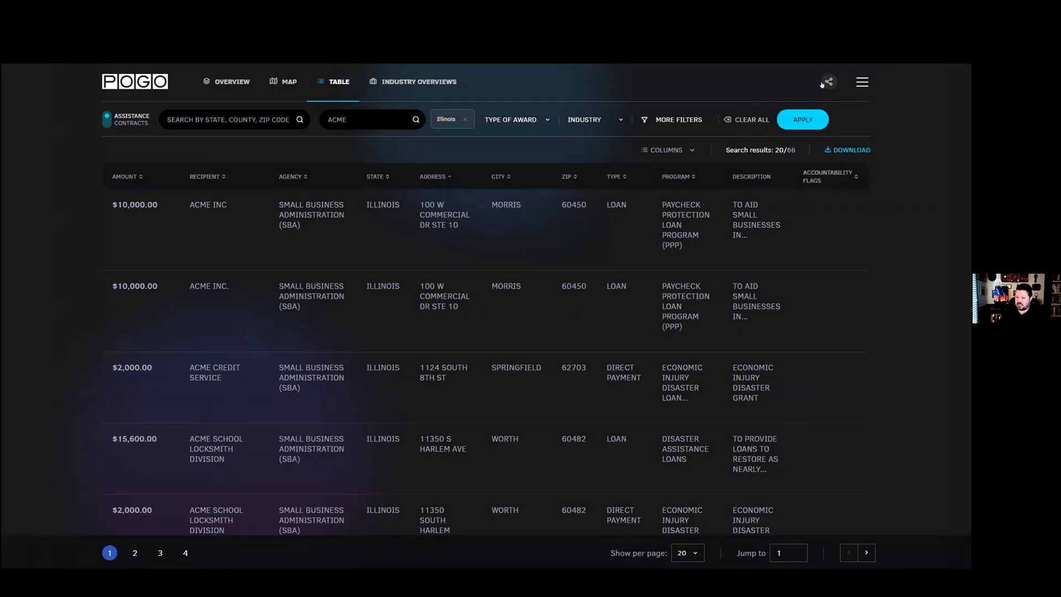
# Step: Switch the data from assistance to contracts and search for all contracts in Illinois, USA
pyautogui.click(107, 121)
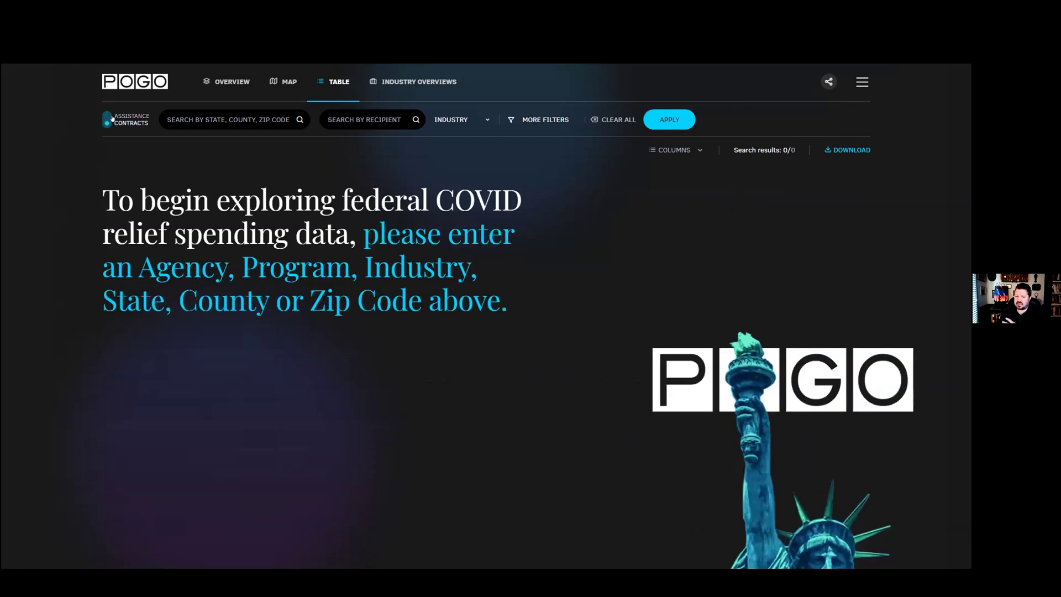
pyautogui.click(206, 117)
pyautogui.write('ILL')
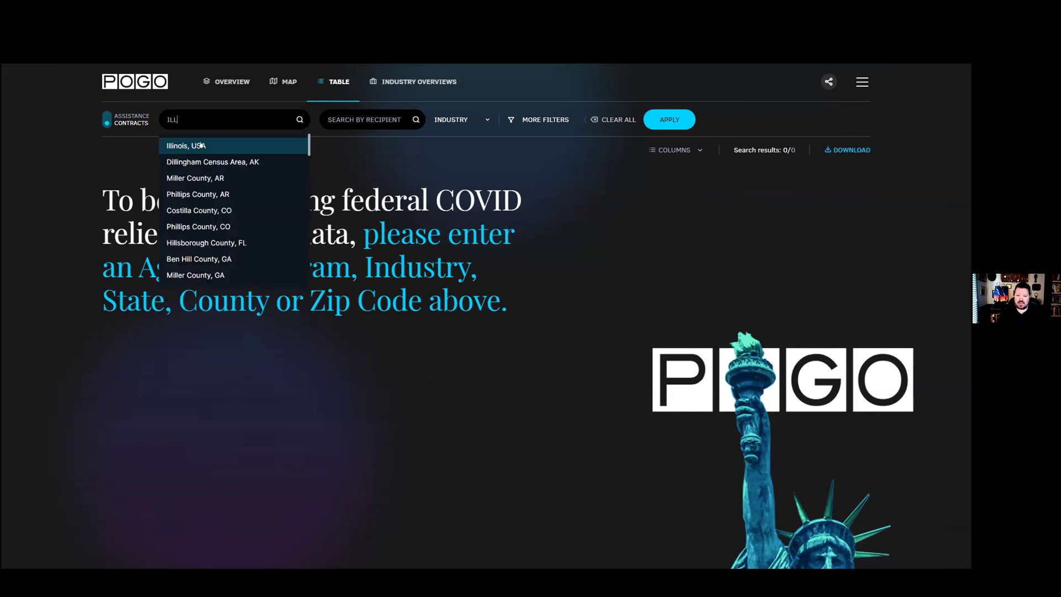
pyautogui.click(201, 145)
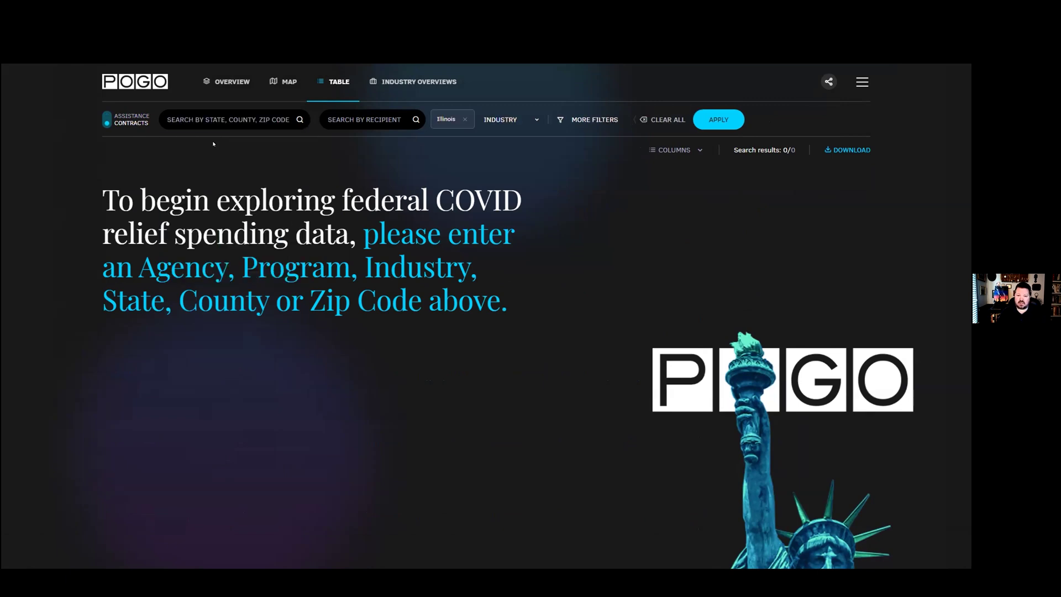
pyautogui.click(703, 117)
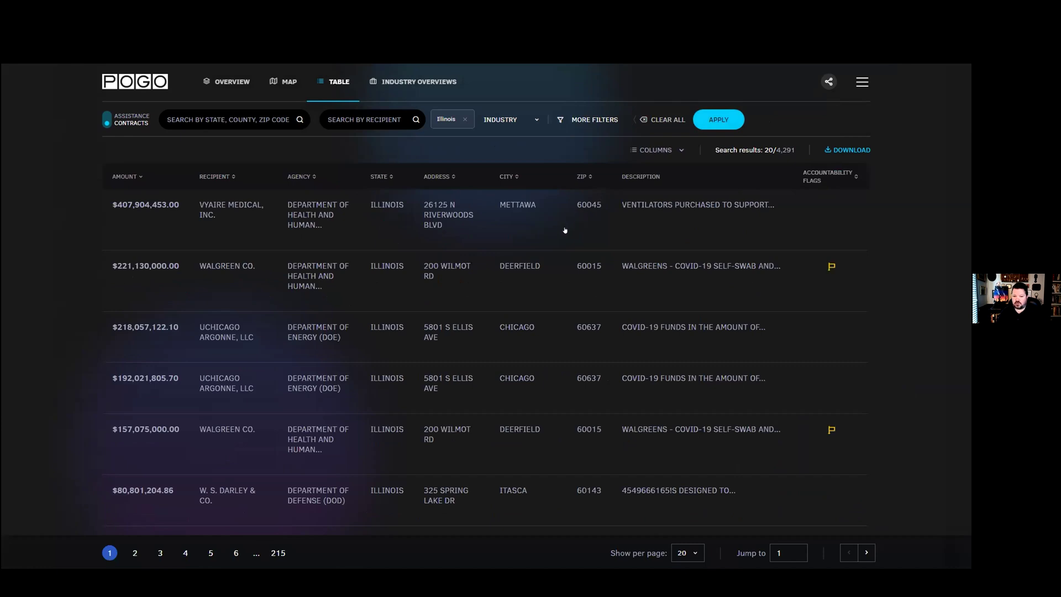
# Step: Check the table's column options, and open the $221,130,000.00 WALGREEN CO. contract to examine its recipient, accountability flags and location data
pyautogui.click(679, 151)
pyautogui.click(679, 151)
pyautogui.click(578, 272)
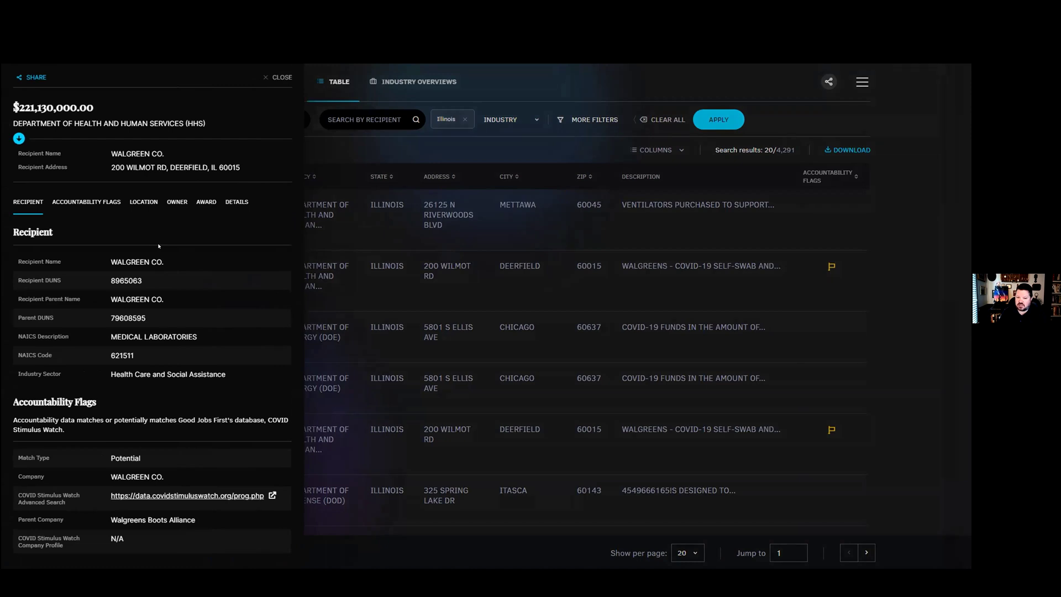
pyautogui.scroll(-5, 160, 248)
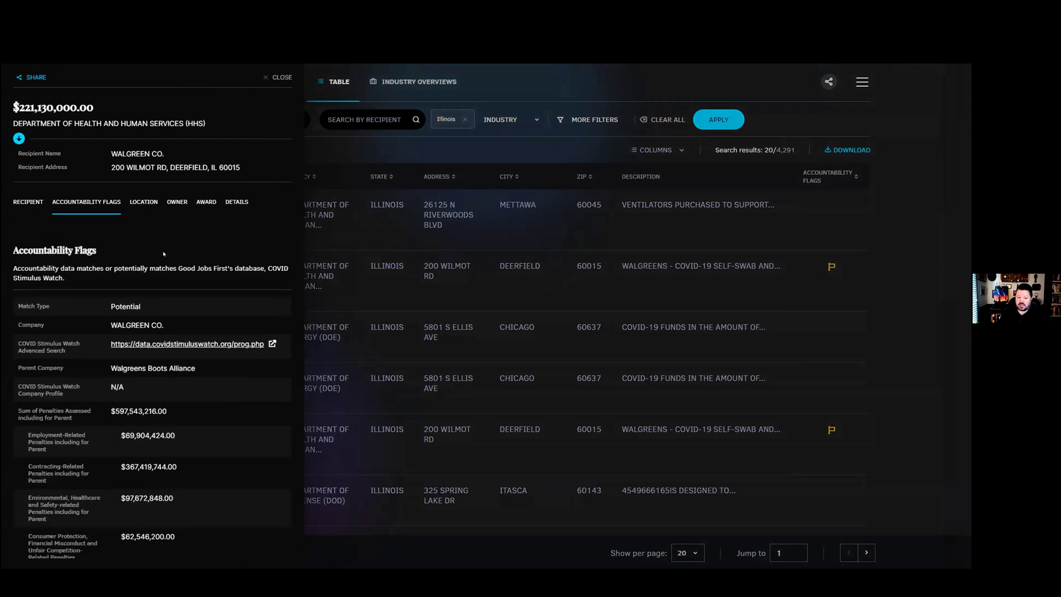
pyautogui.scroll(-5, 166, 265)
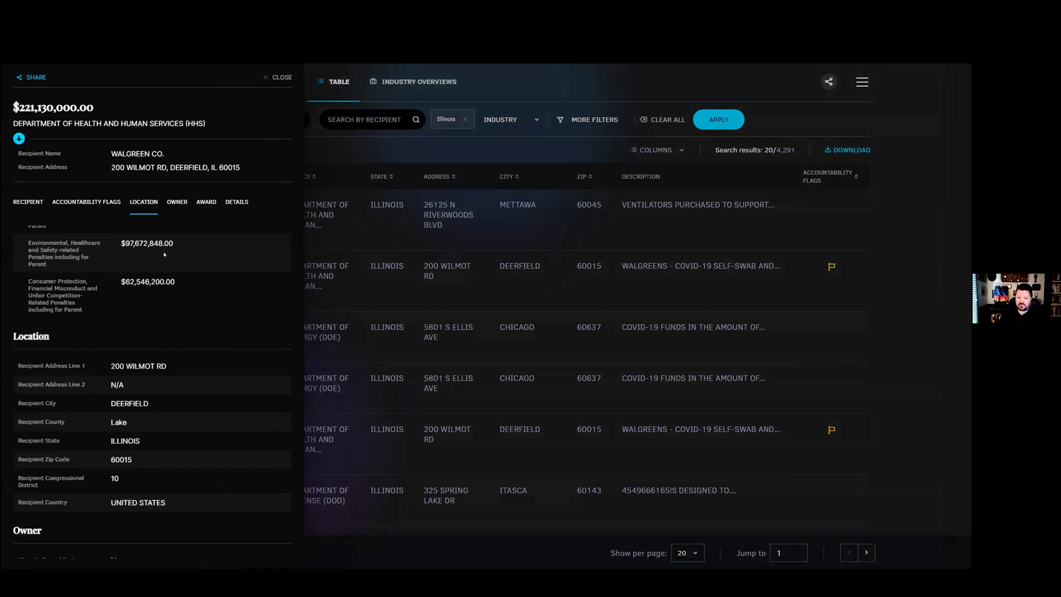
pyautogui.scroll(1, 179, 287)
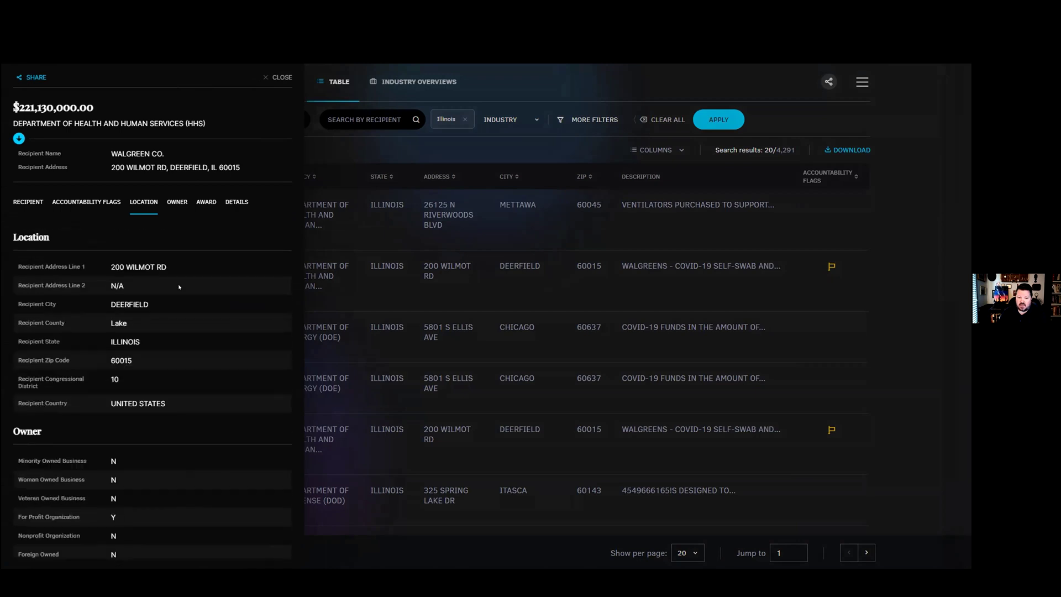
# Step: Examine the Walgreen contract's owner, award and details sections, including the number of offers received, and close the record
pyautogui.scroll(-2, 179, 288)
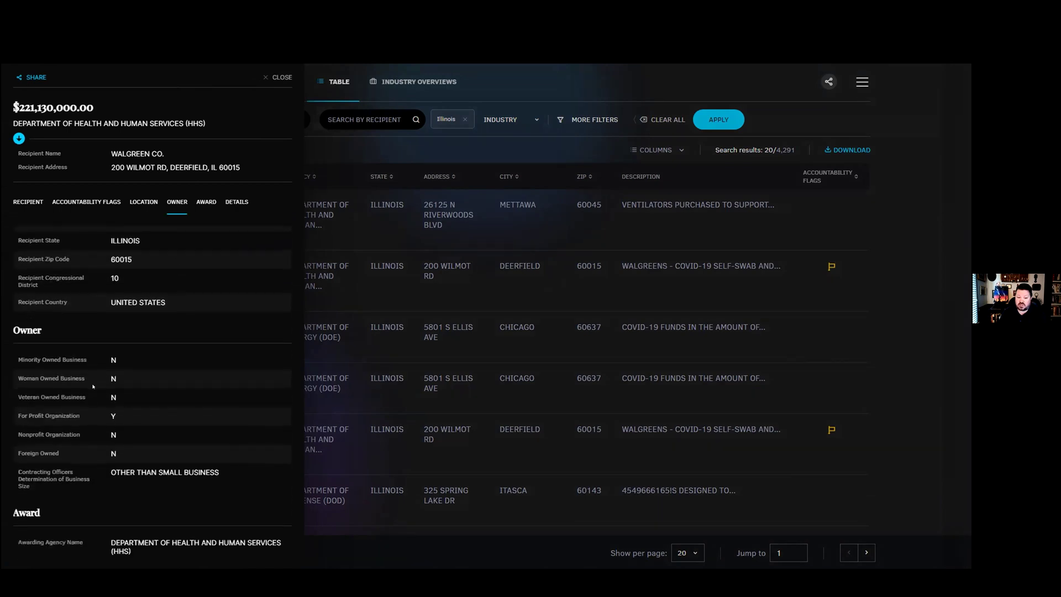
pyautogui.scroll(-1, 116, 343)
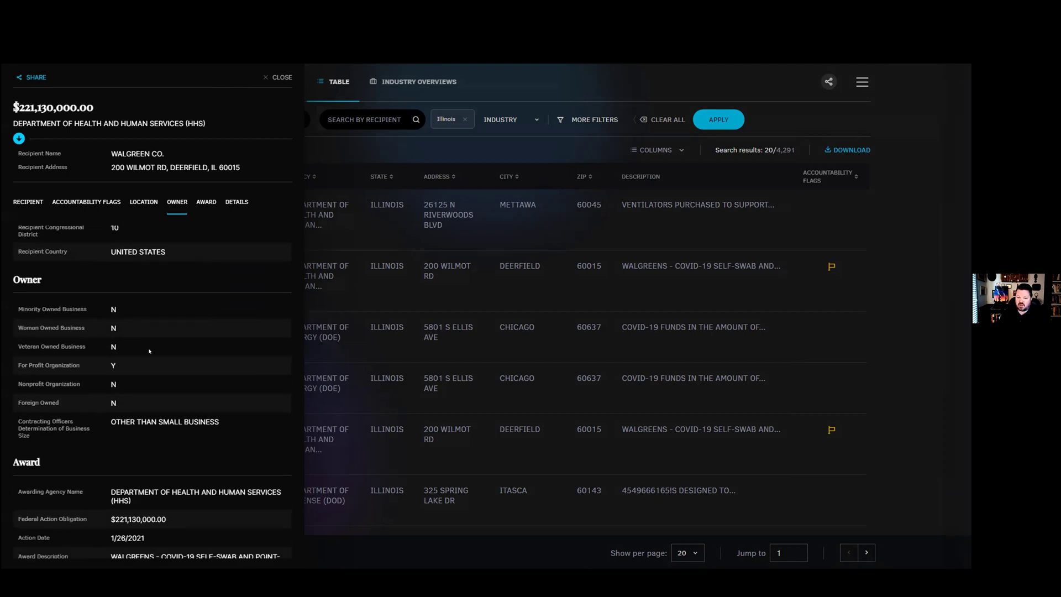
pyautogui.scroll(-4, 149, 351)
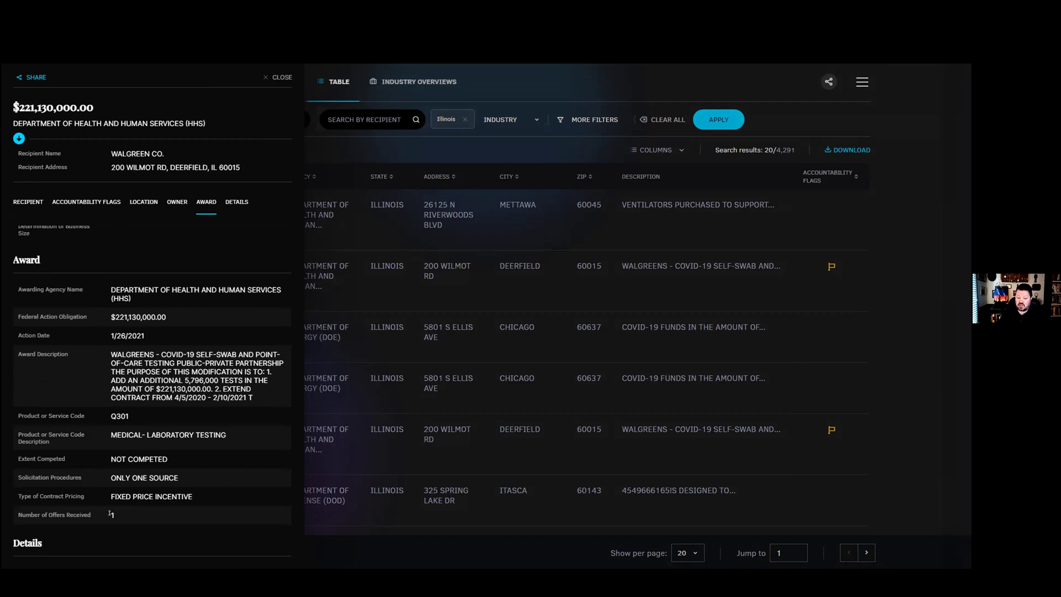
pyautogui.moveTo(115, 514); pyautogui.dragTo(110, 514)
pyautogui.click(142, 523)
pyautogui.scroll(-2, 166, 497)
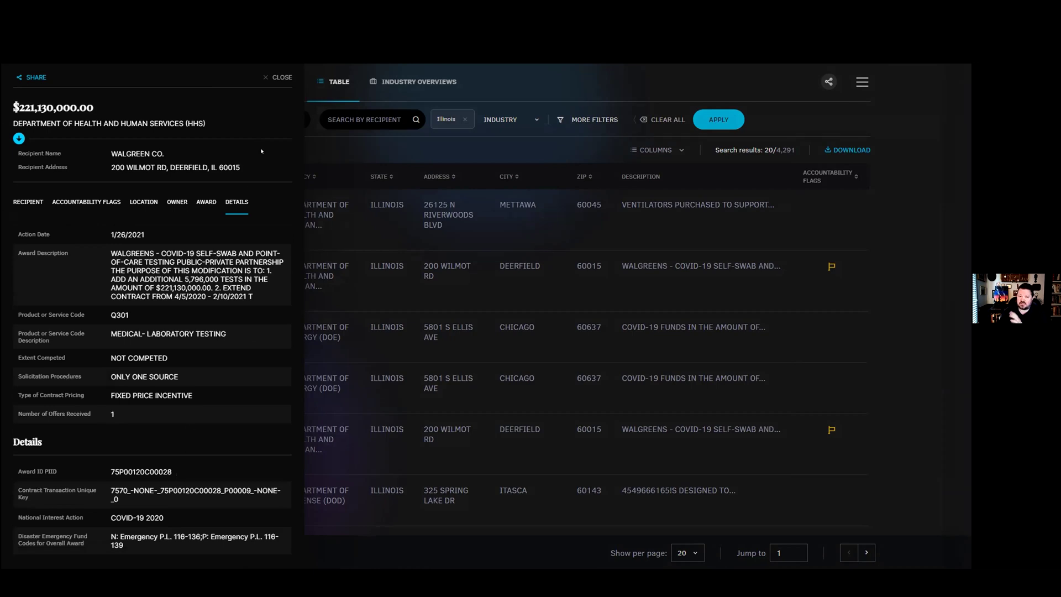
pyautogui.click(278, 78)
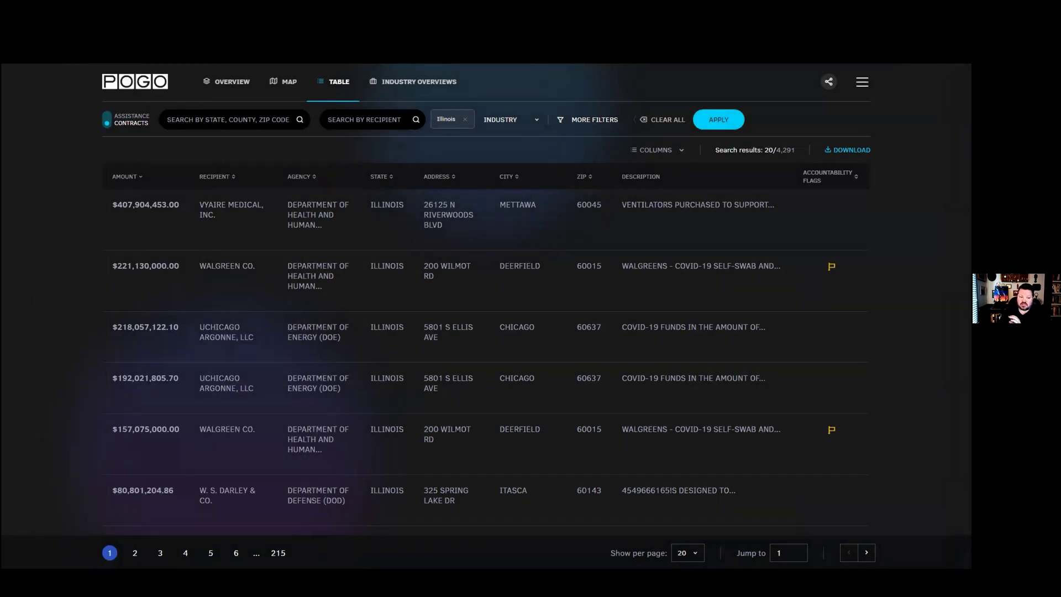